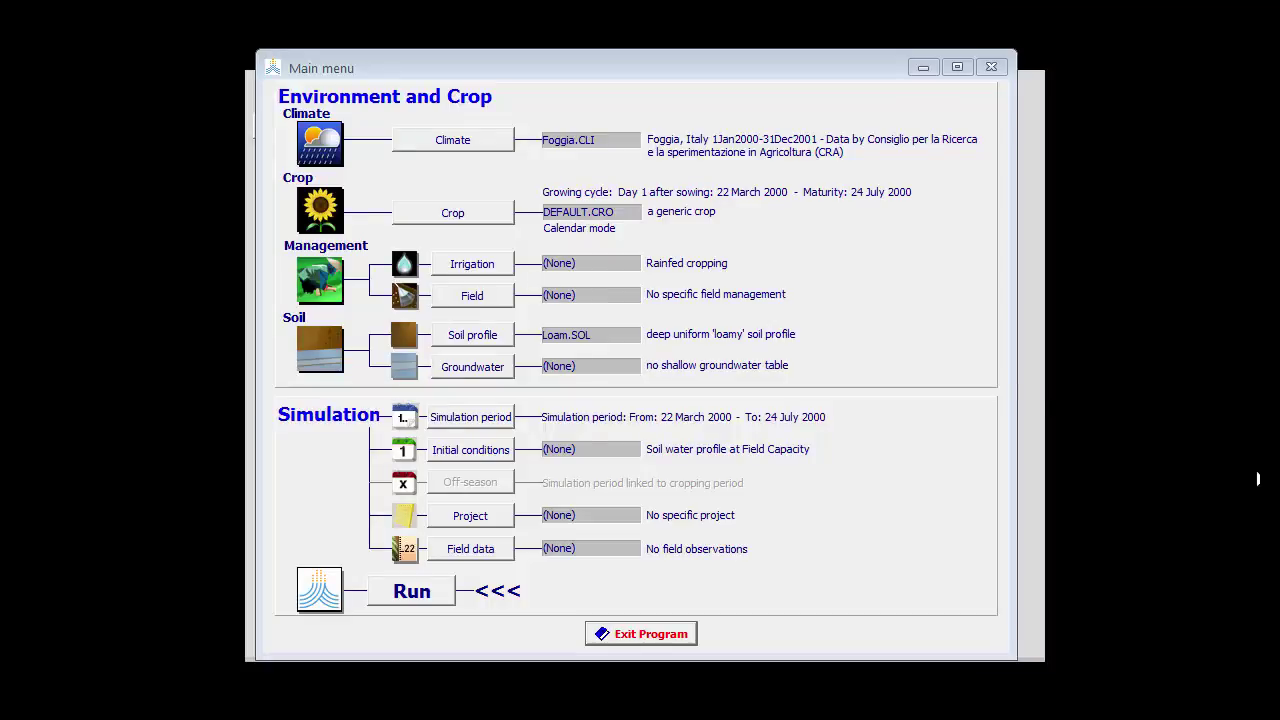
- Load the WheatGDD.CRO crop file and set the sowing month to November, giving 22 November 2000
left_click(485, 214)
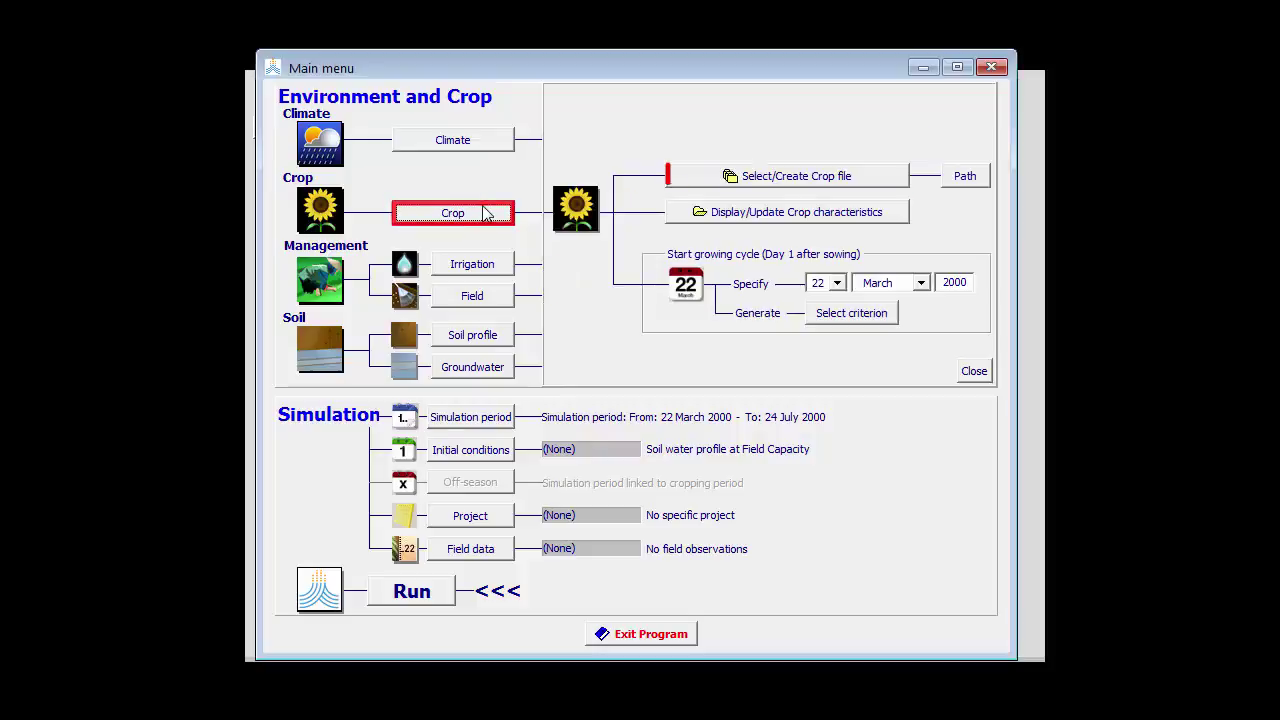
left_click(853, 180)
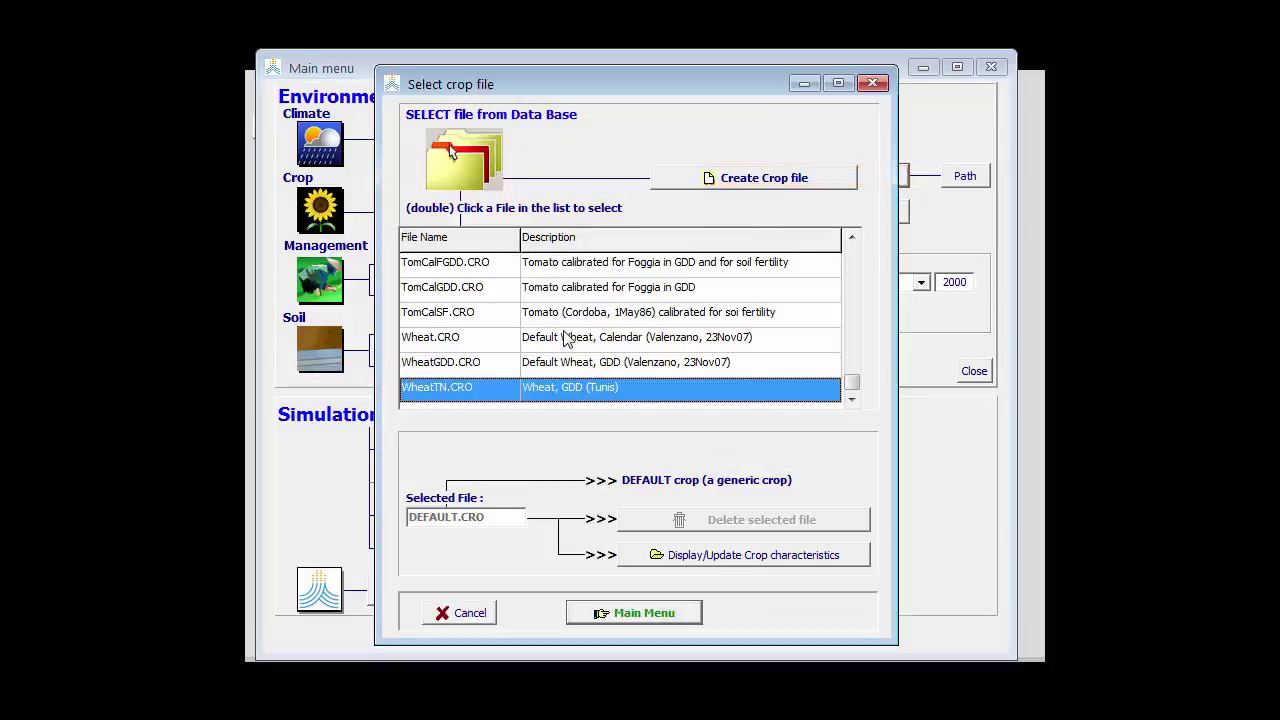
double_click(516, 368)
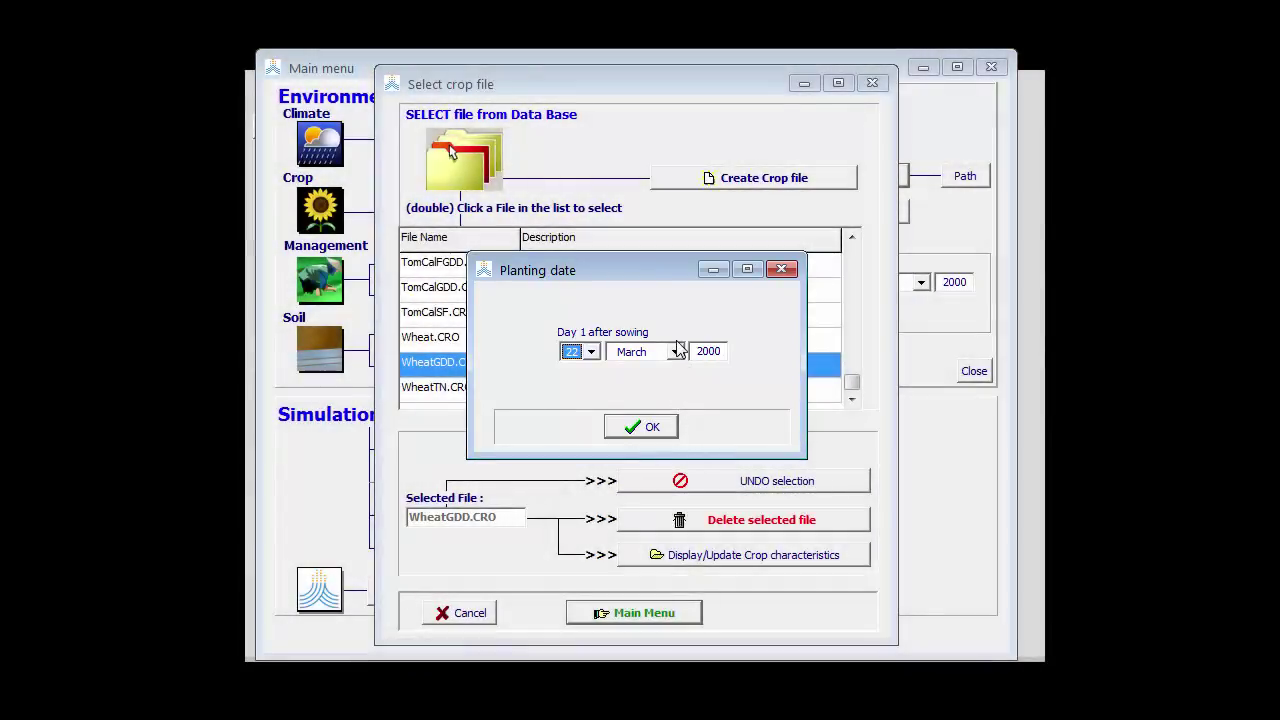
left_click(675, 351)
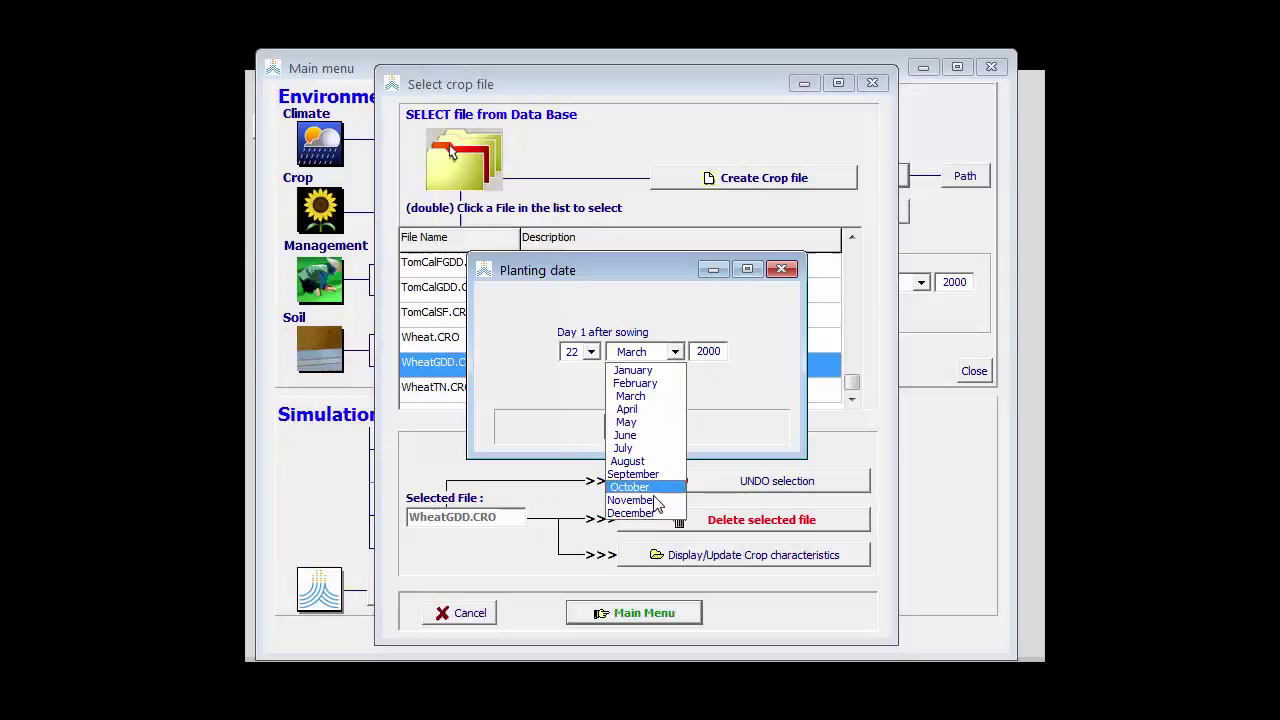
left_click(631, 500)
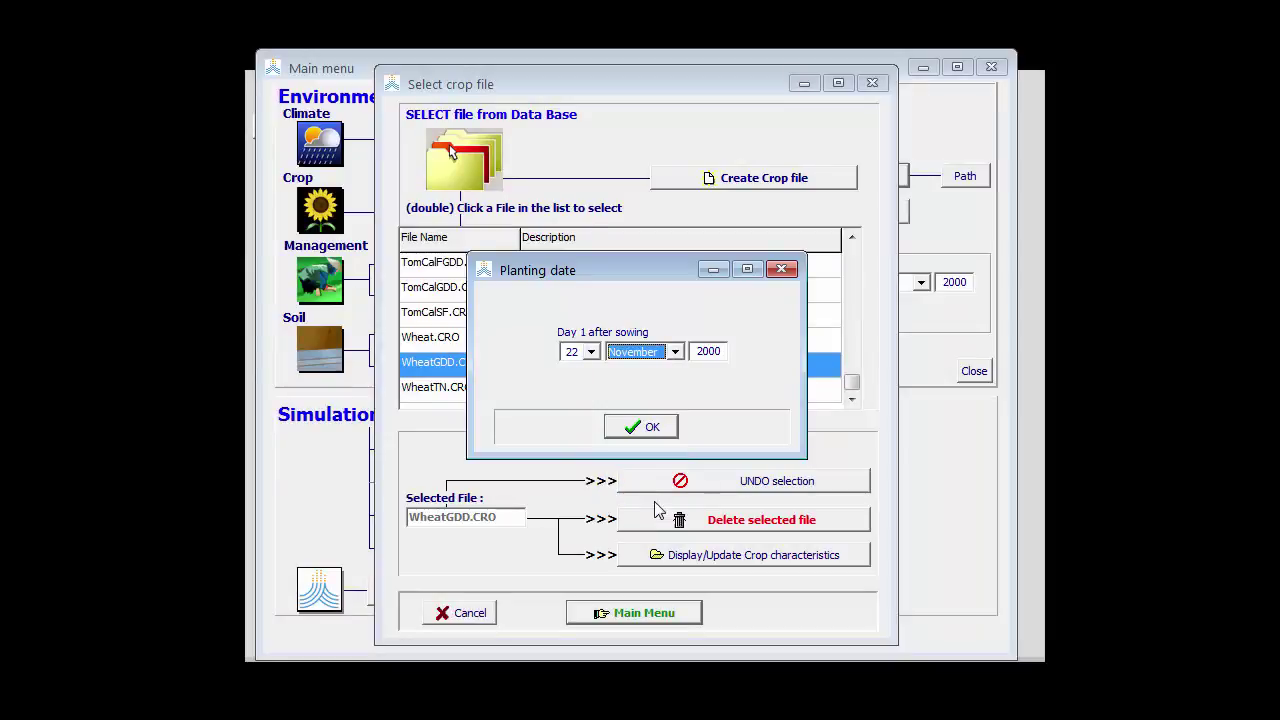
left_click(650, 427)
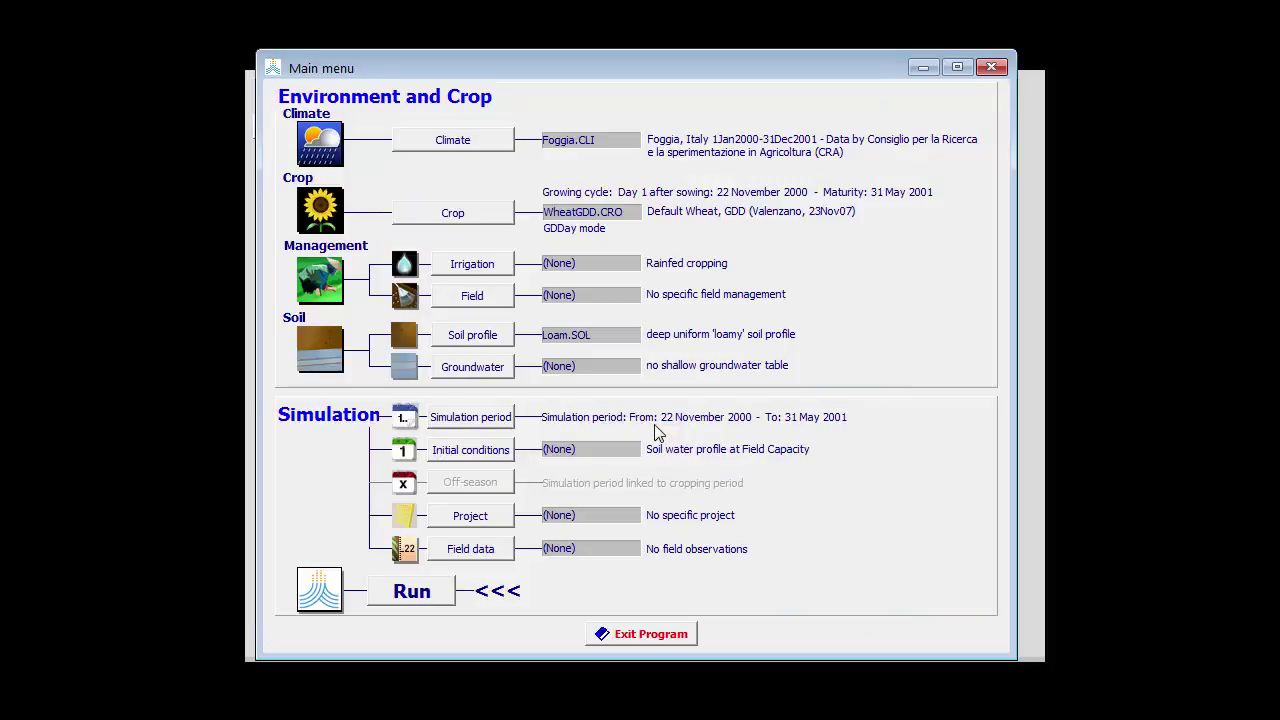
- In the crop settings, change the sowing day to 1
left_click(503, 215)
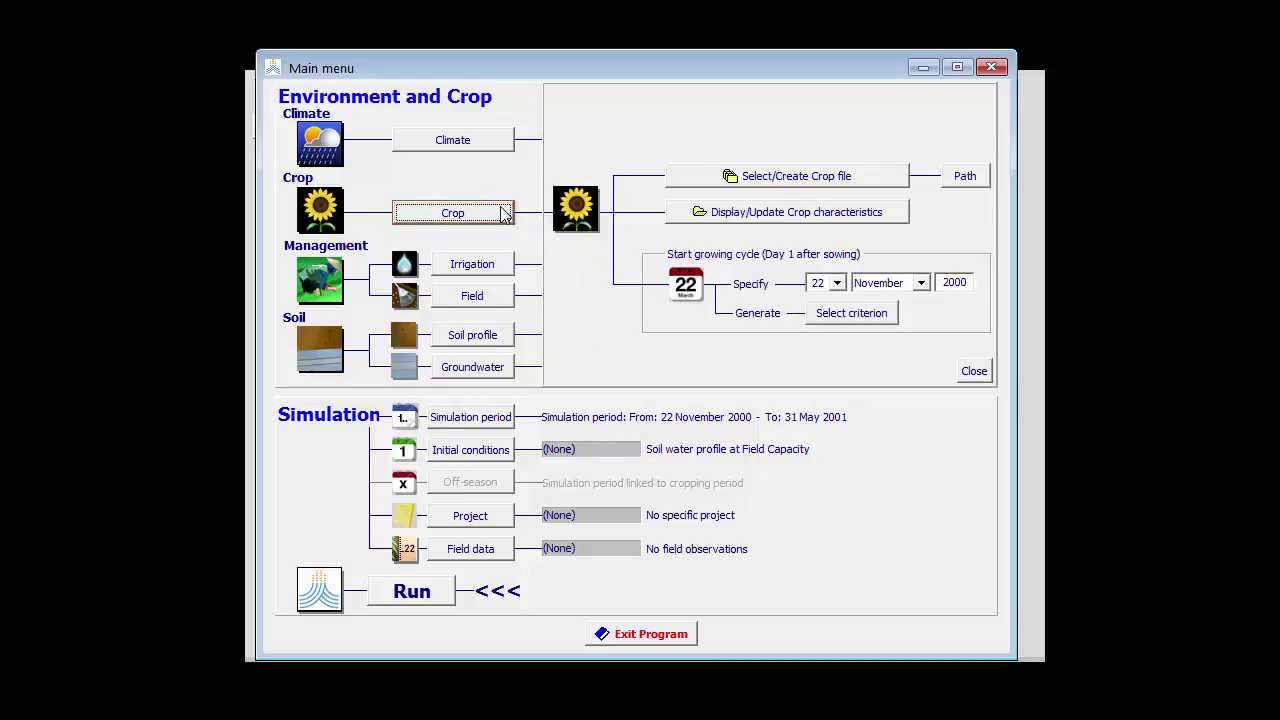
left_click(837, 283)
left_click_drag(843, 398, 840, 326)
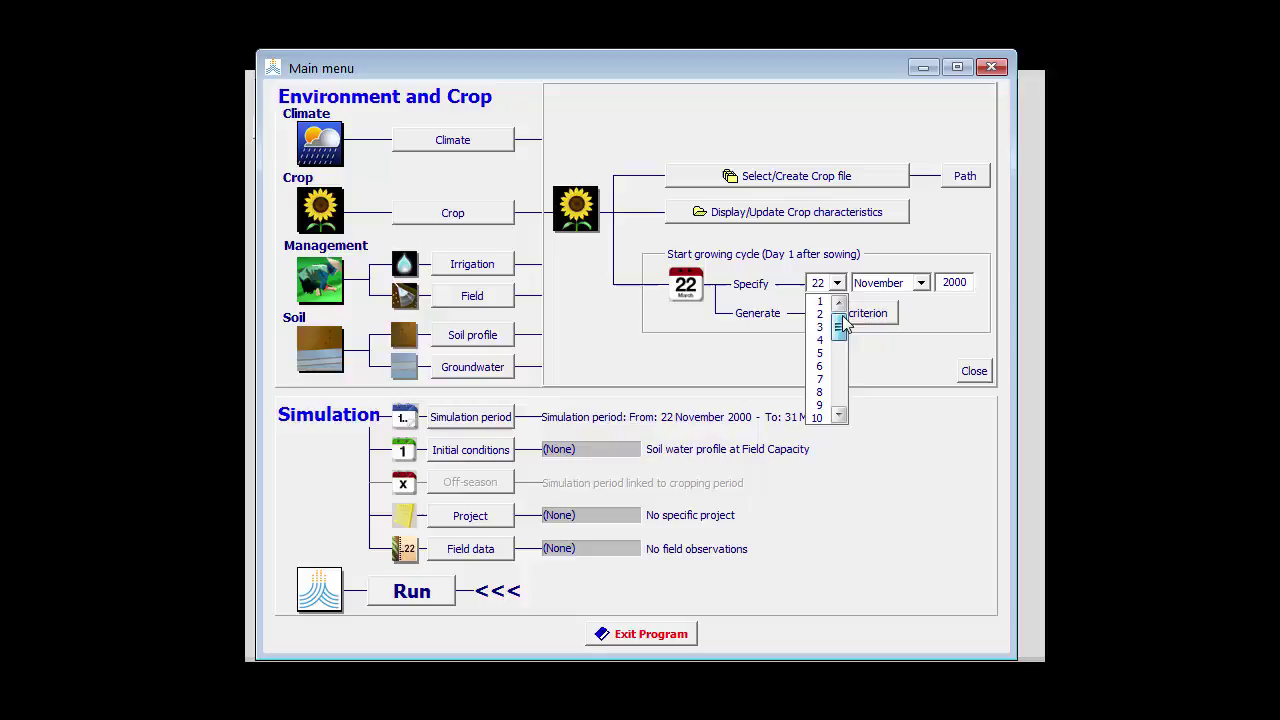
left_click(822, 301)
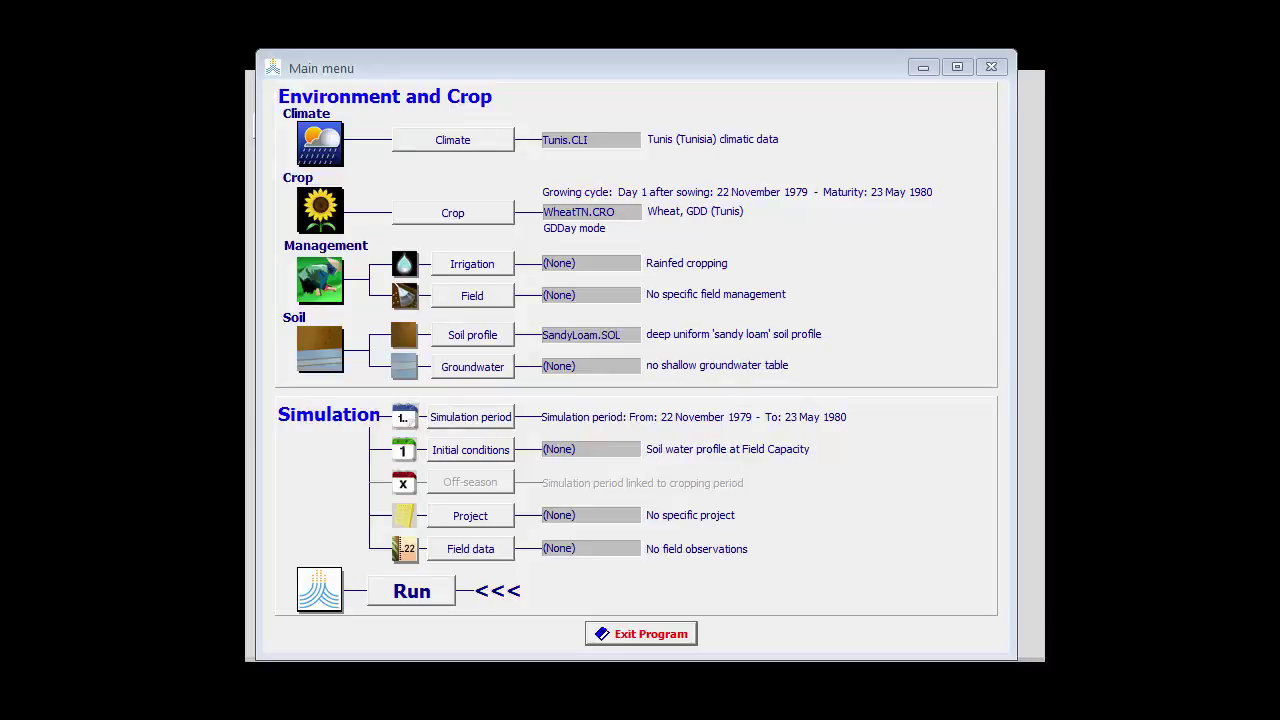
- Open the criteria for generating the growing-cycle onset from the crop settings
left_click(507, 216)
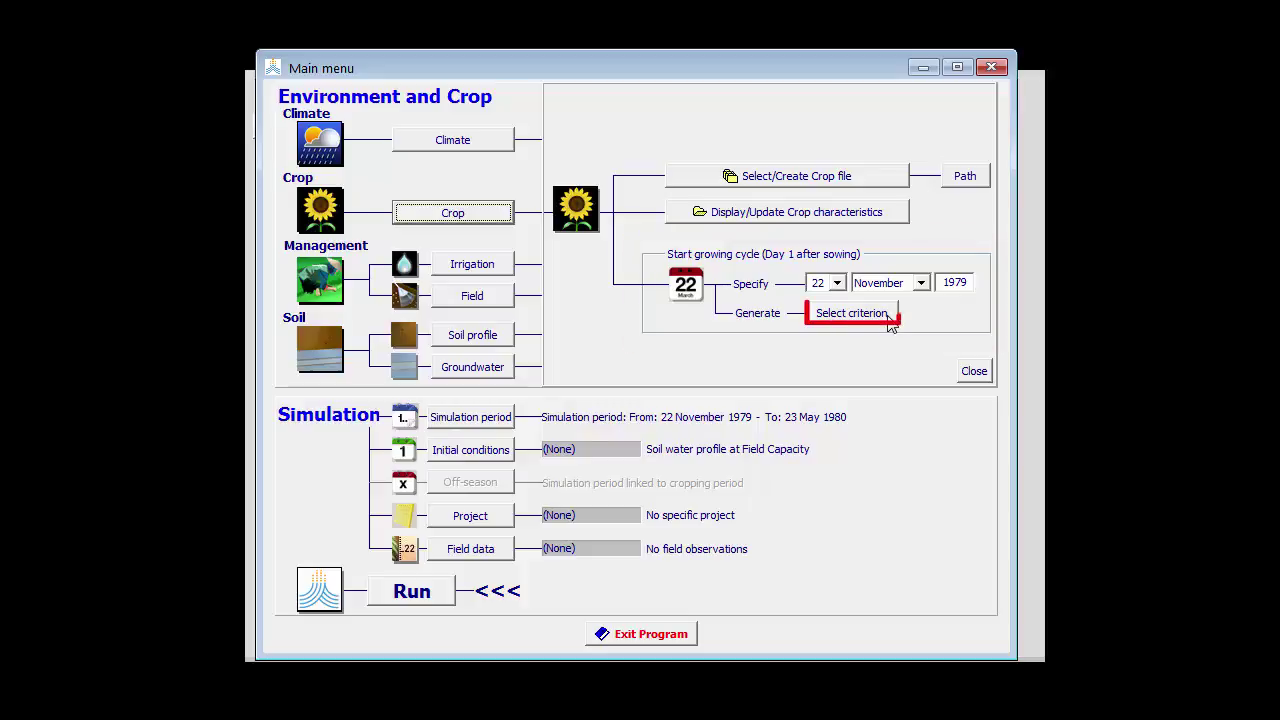
left_click(850, 313)
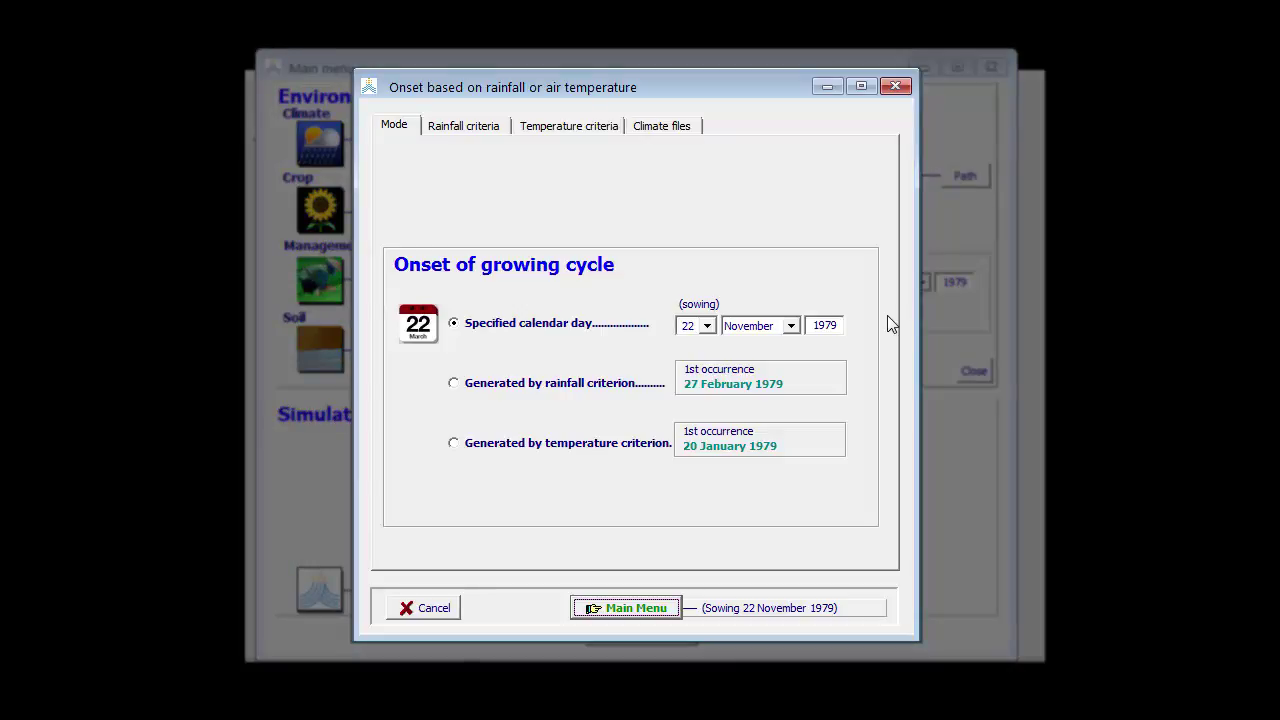
- Under rainfall criteria, set the search window from October to December 1979
left_click(491, 136)
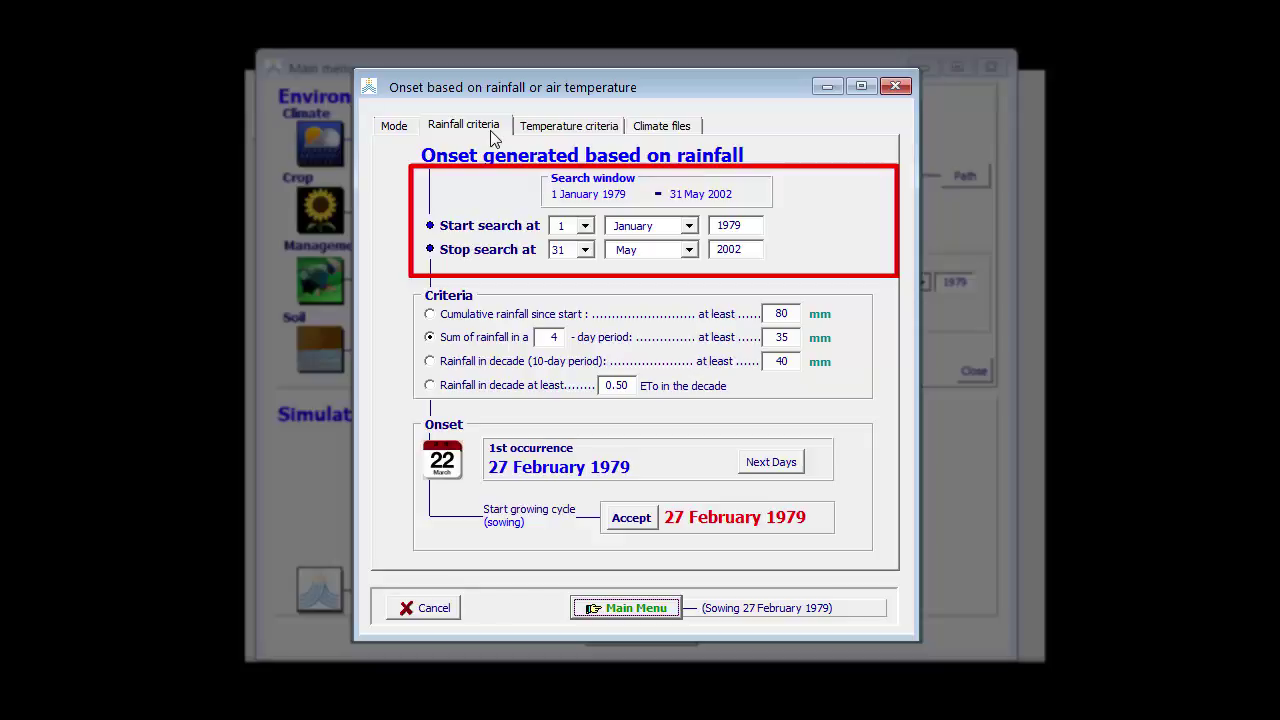
double_click(728, 249)
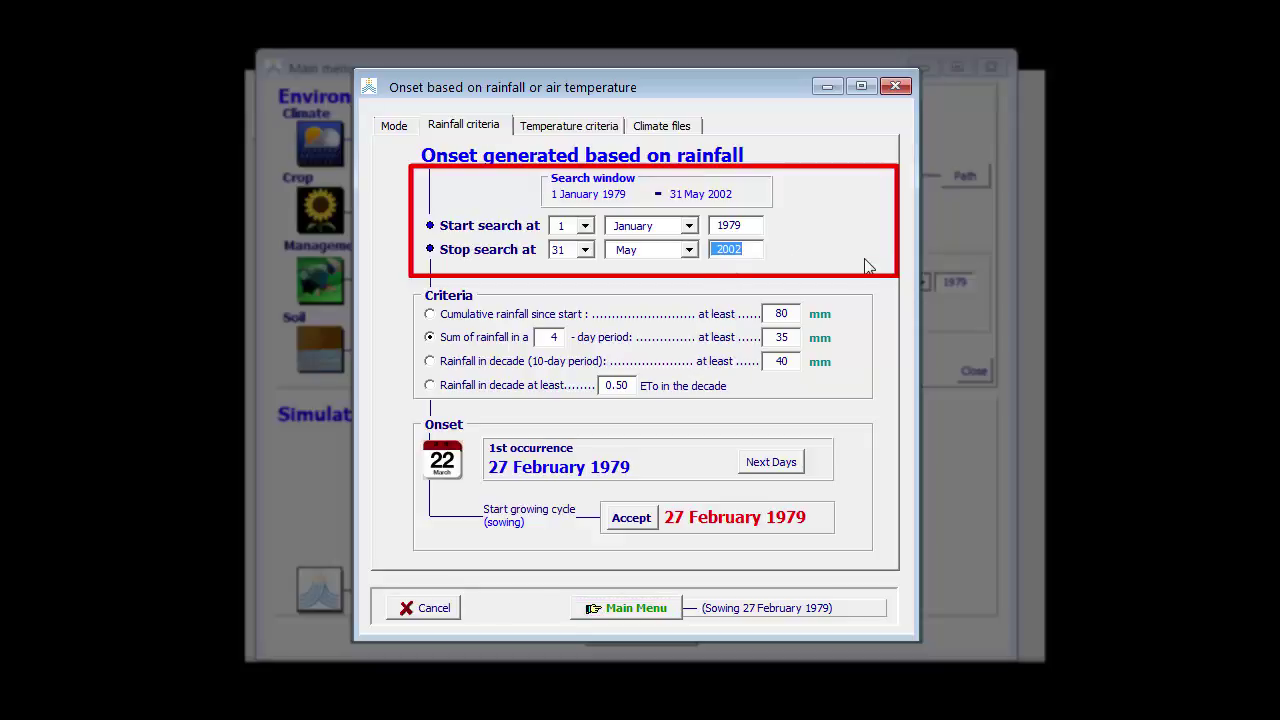
type("1979")
key("Home")
left_click(692, 250)
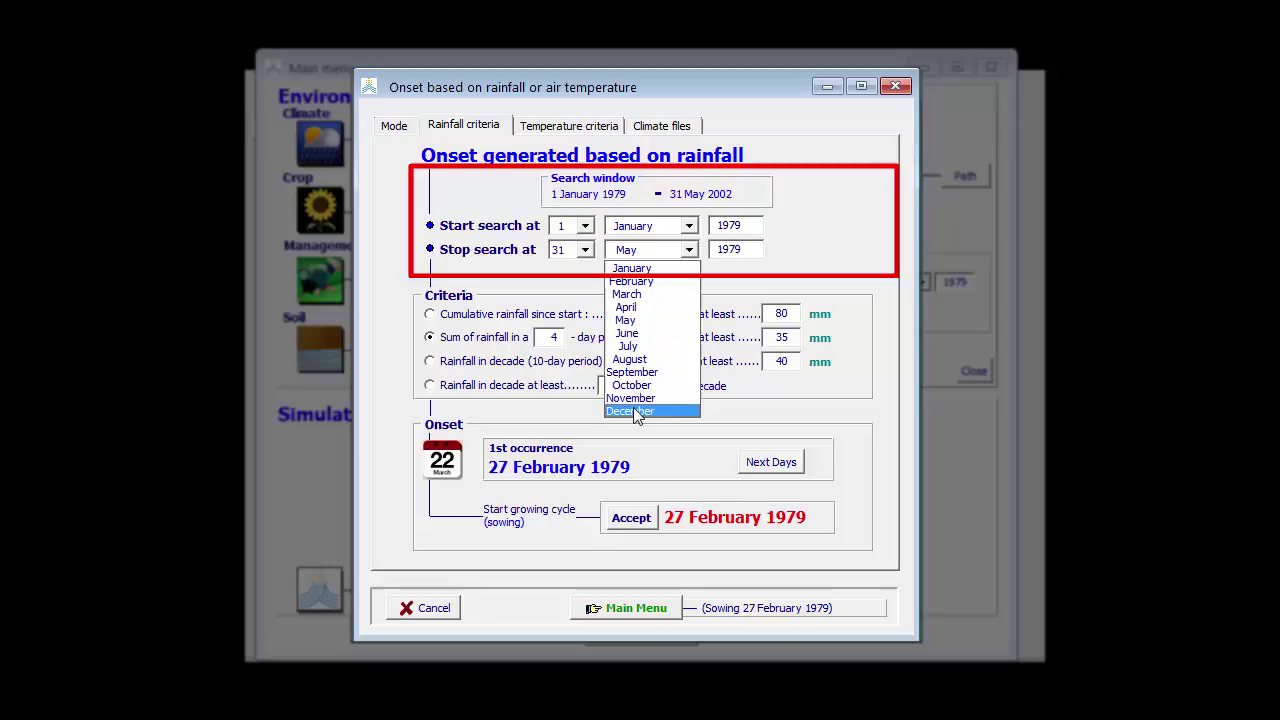
left_click(633, 409)
left_click(690, 226)
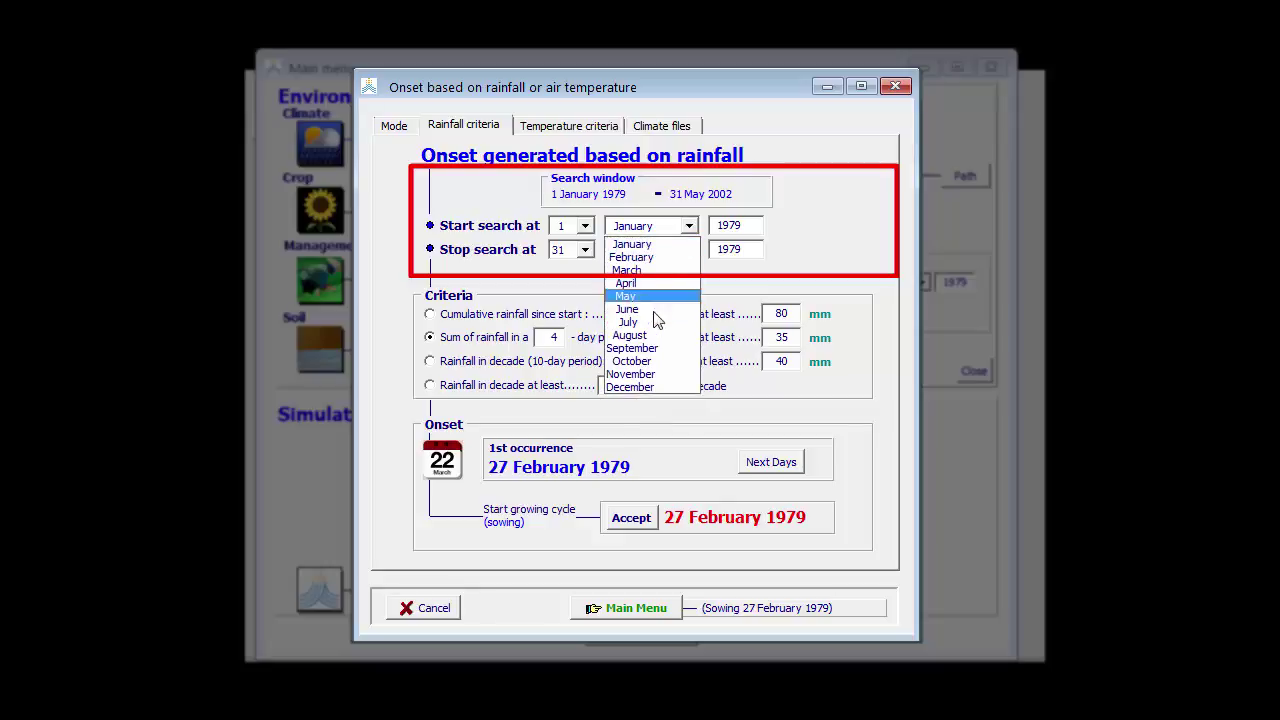
left_click(652, 361)
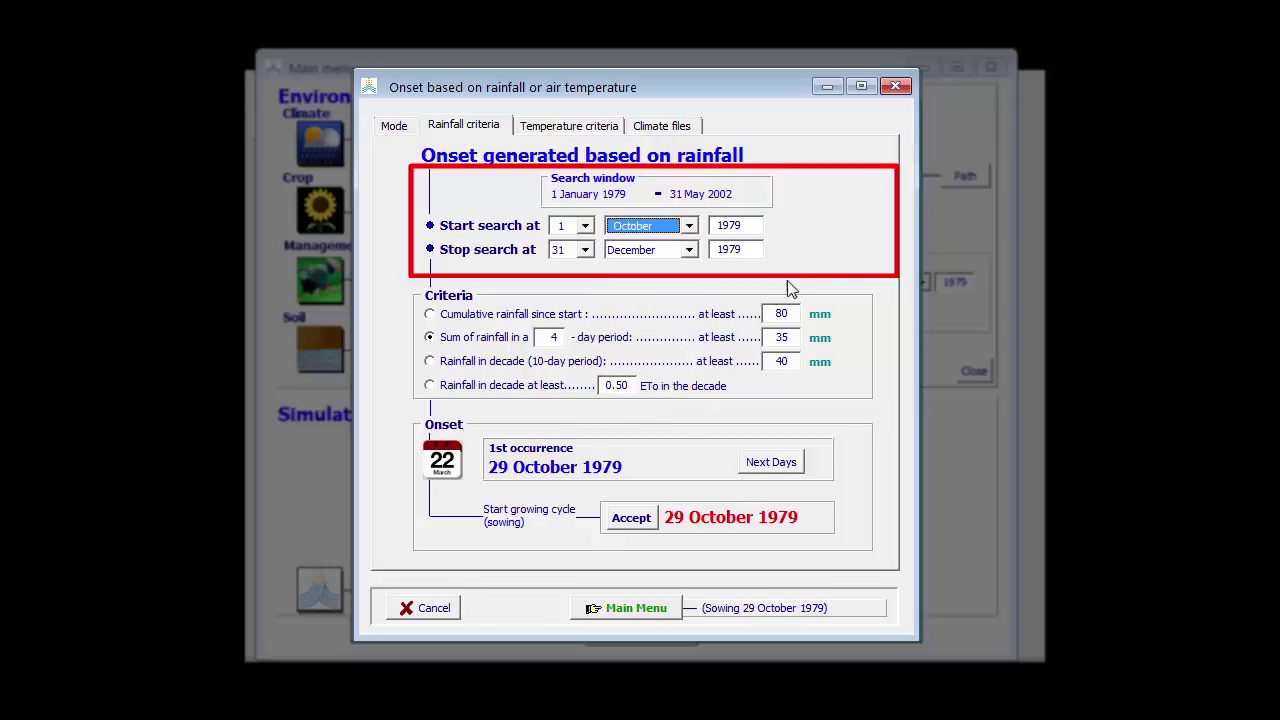
left_click(431, 314)
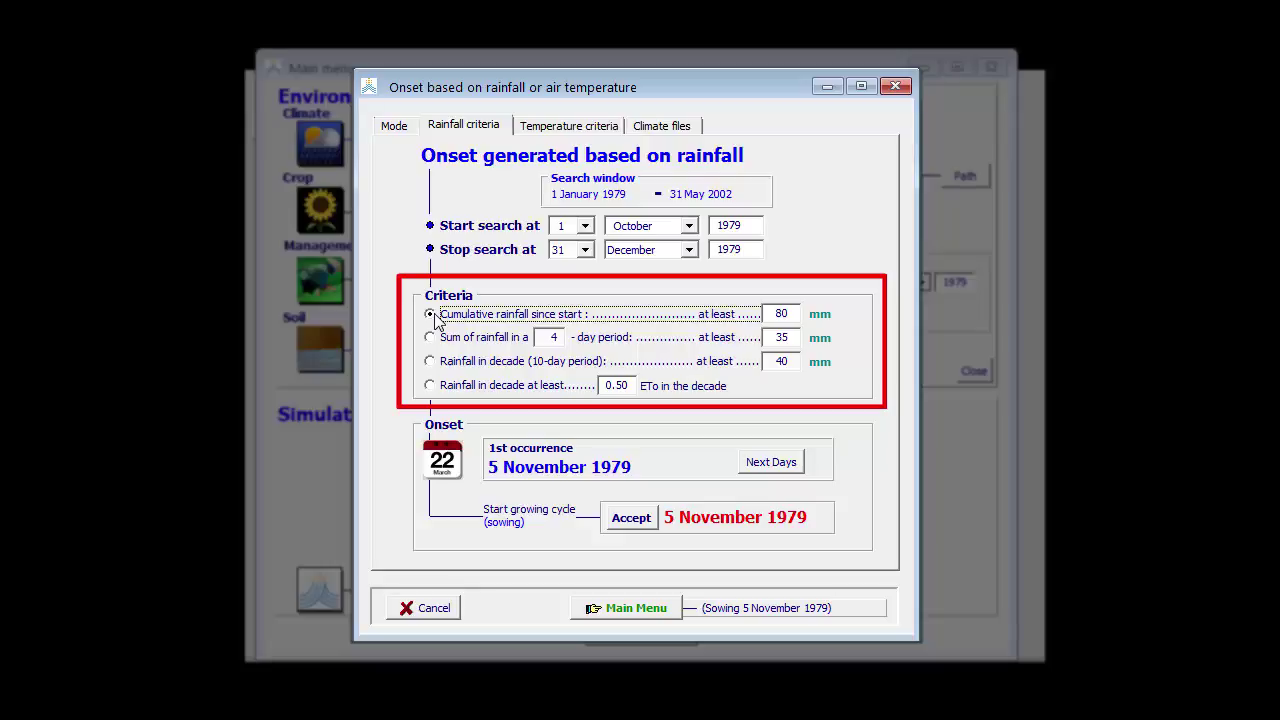
left_click(430, 338)
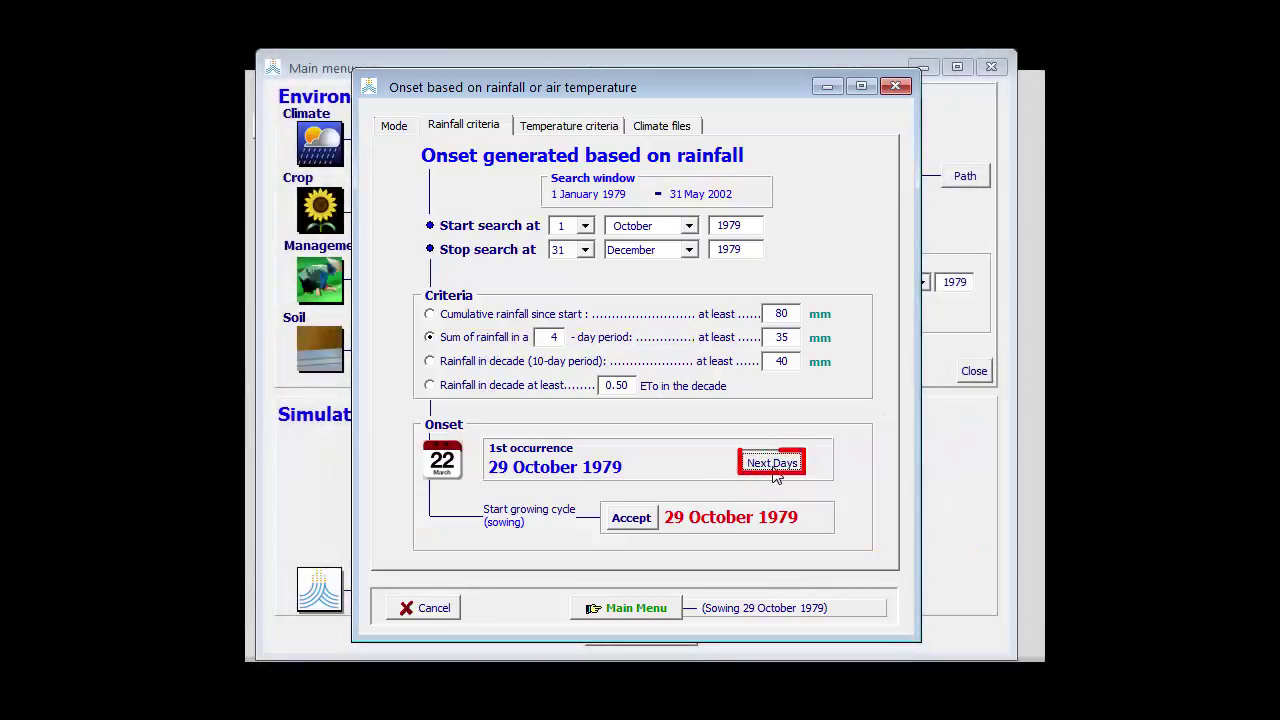
- Review the following onset dates, then set both stop and start search years to 1980
left_click(772, 465)
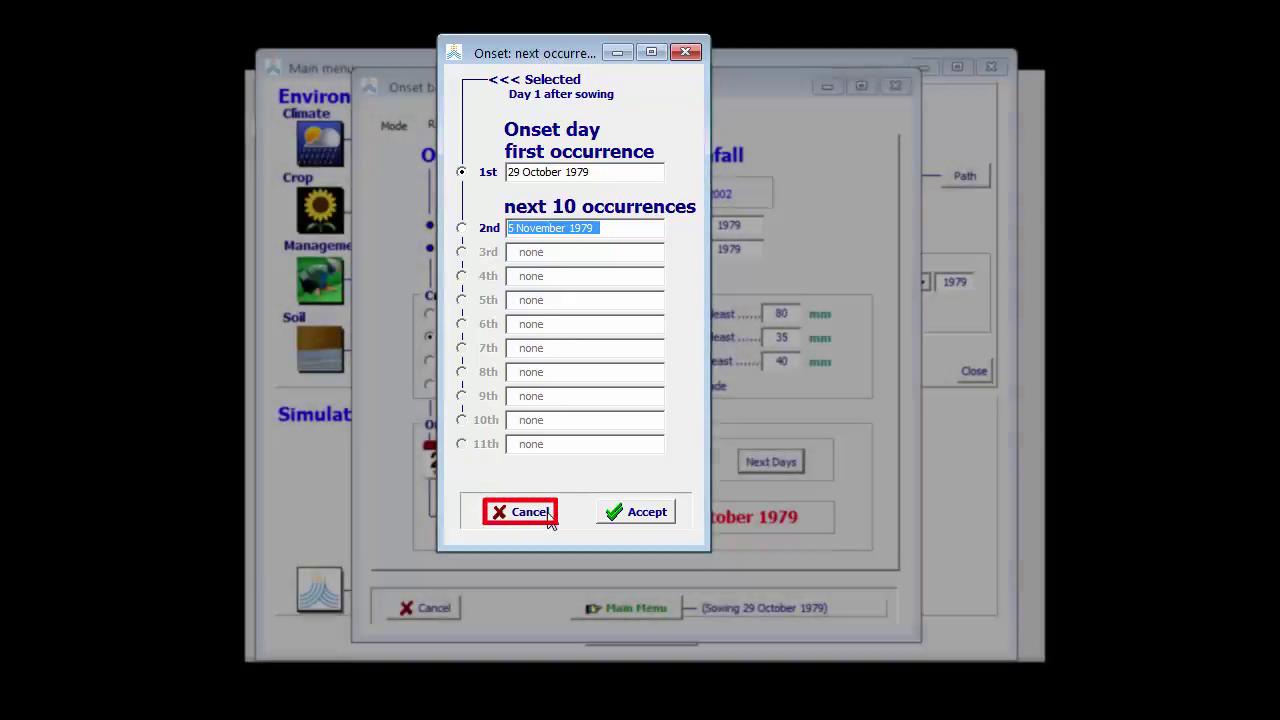
left_click(549, 520)
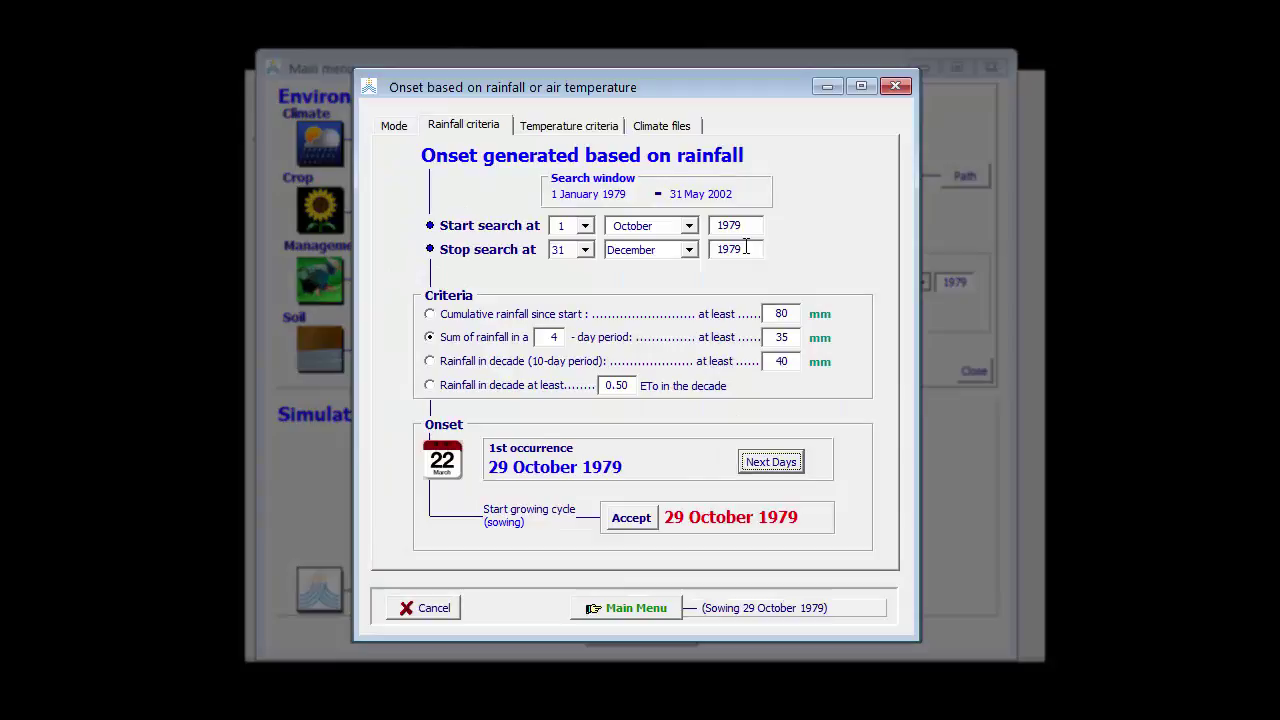
double_click(745, 248)
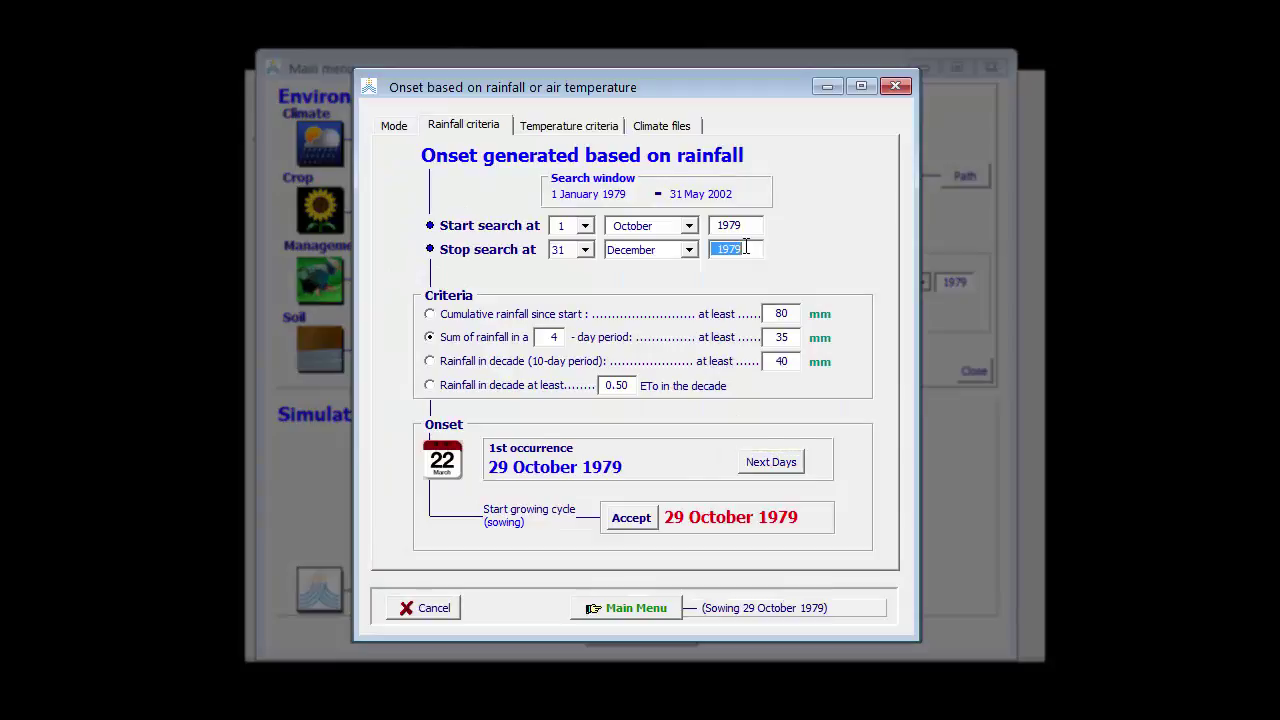
type("1980")
key("Tab")
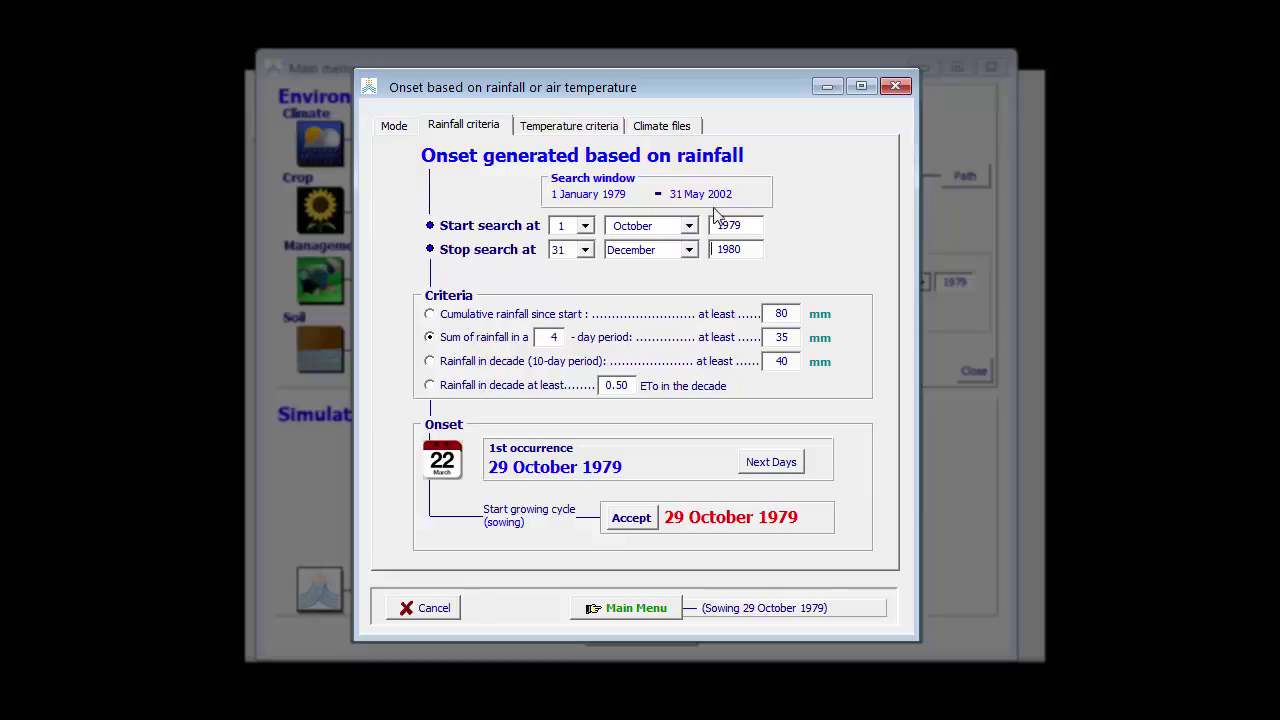
double_click(746, 226)
type("1980")
key("Return")
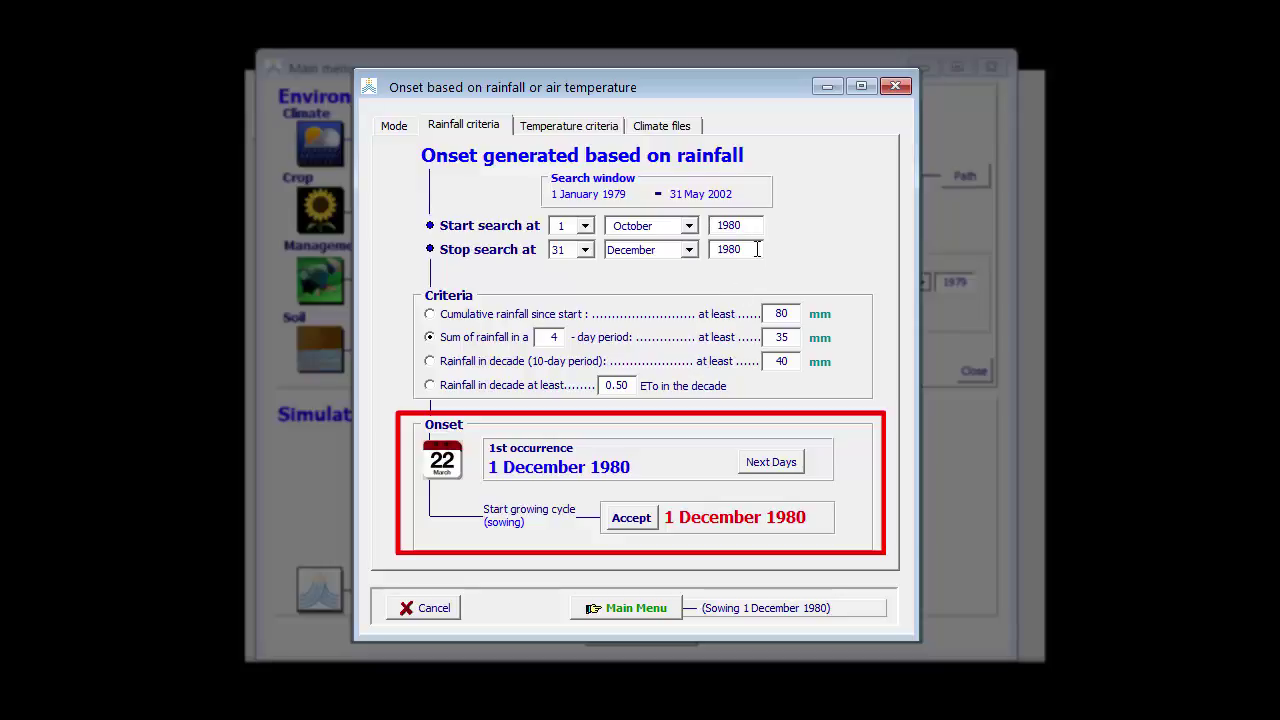
- Change the stop and start search years to 1982, yielding a 30 October 1982 onset
double_click(757, 250)
type("19")
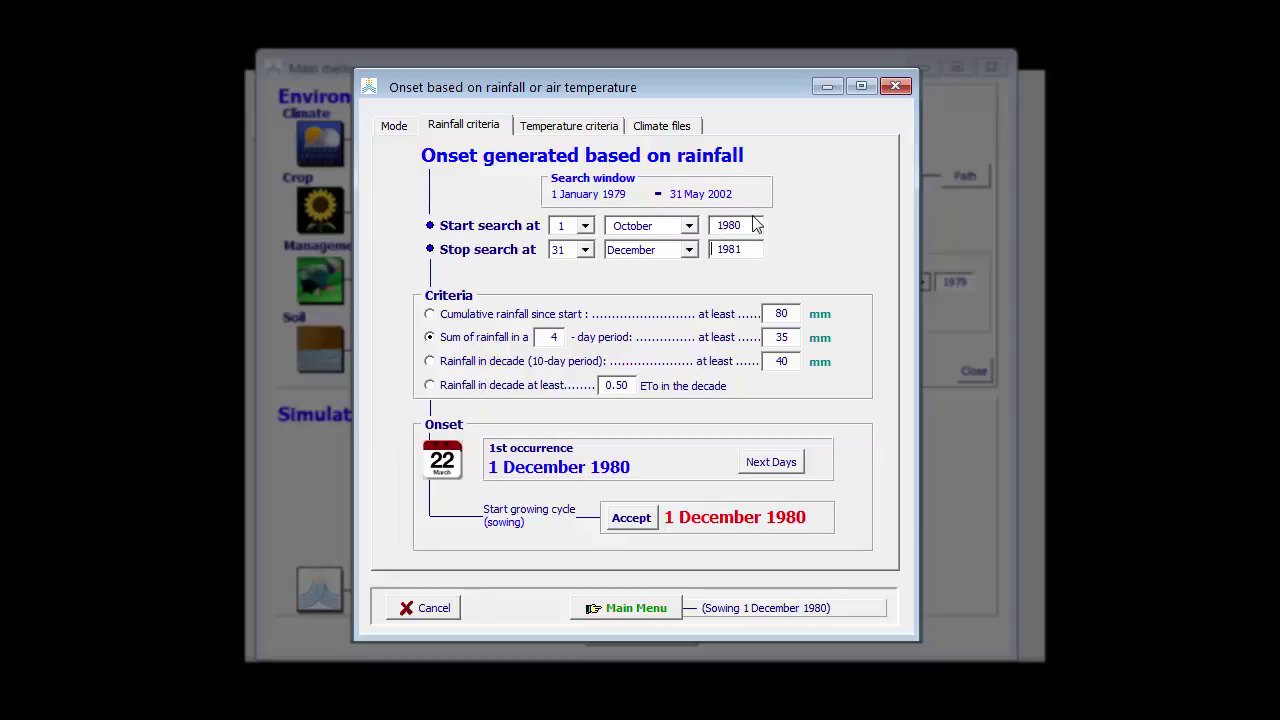
double_click(745, 227)
type("19")
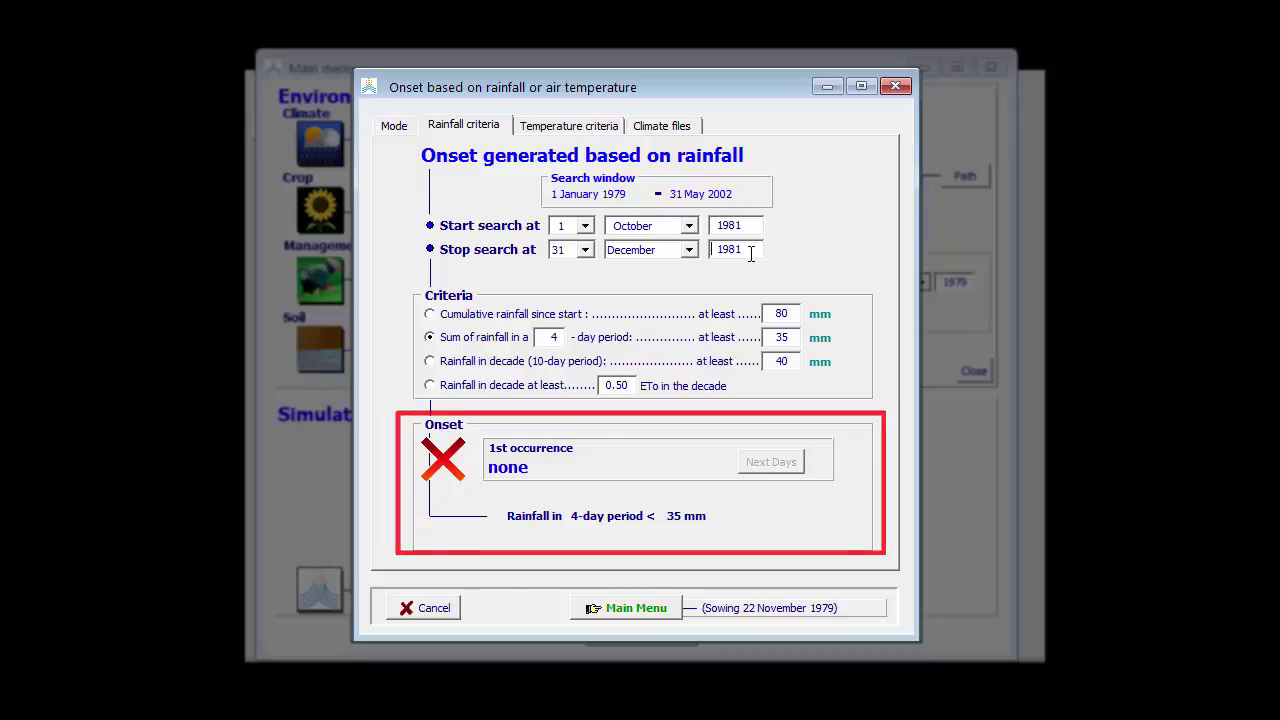
double_click(751, 254)
type("1982")
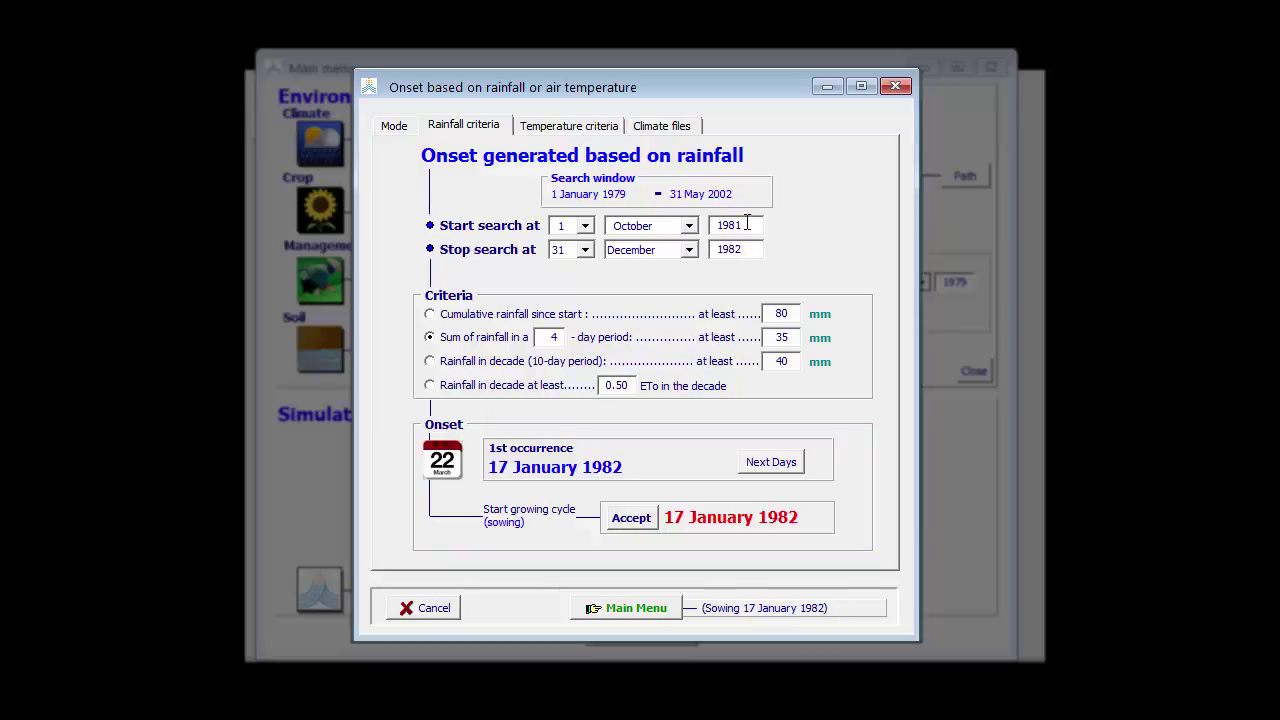
double_click(746, 225)
type("1982")
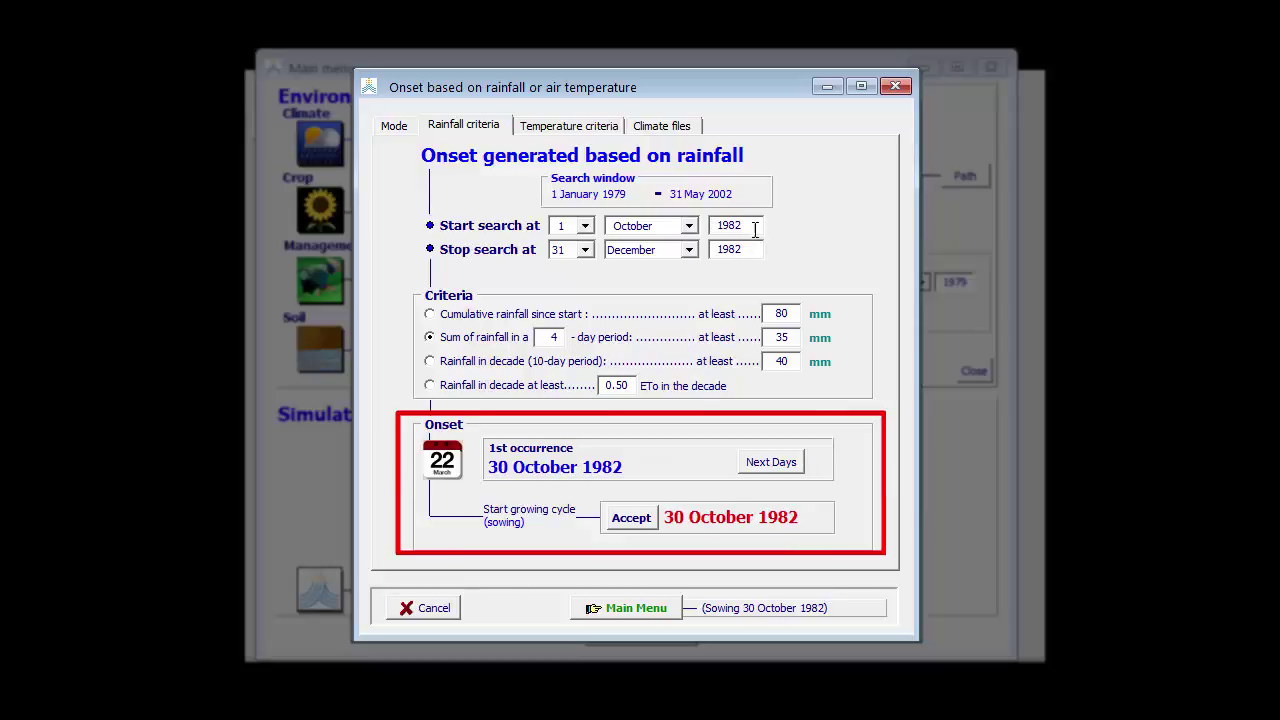
- From the following onset dates, accept the second occurrence, 2 November 1982, as sowing date
left_click(792, 464)
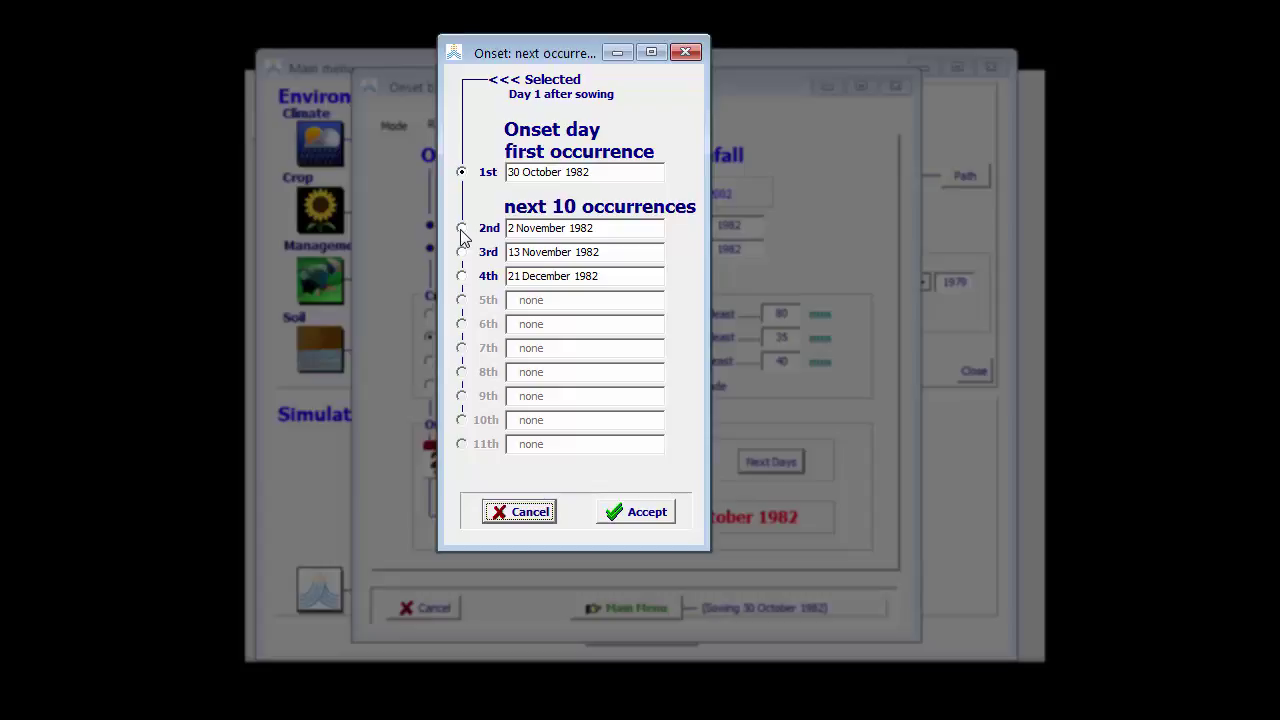
left_click(461, 229)
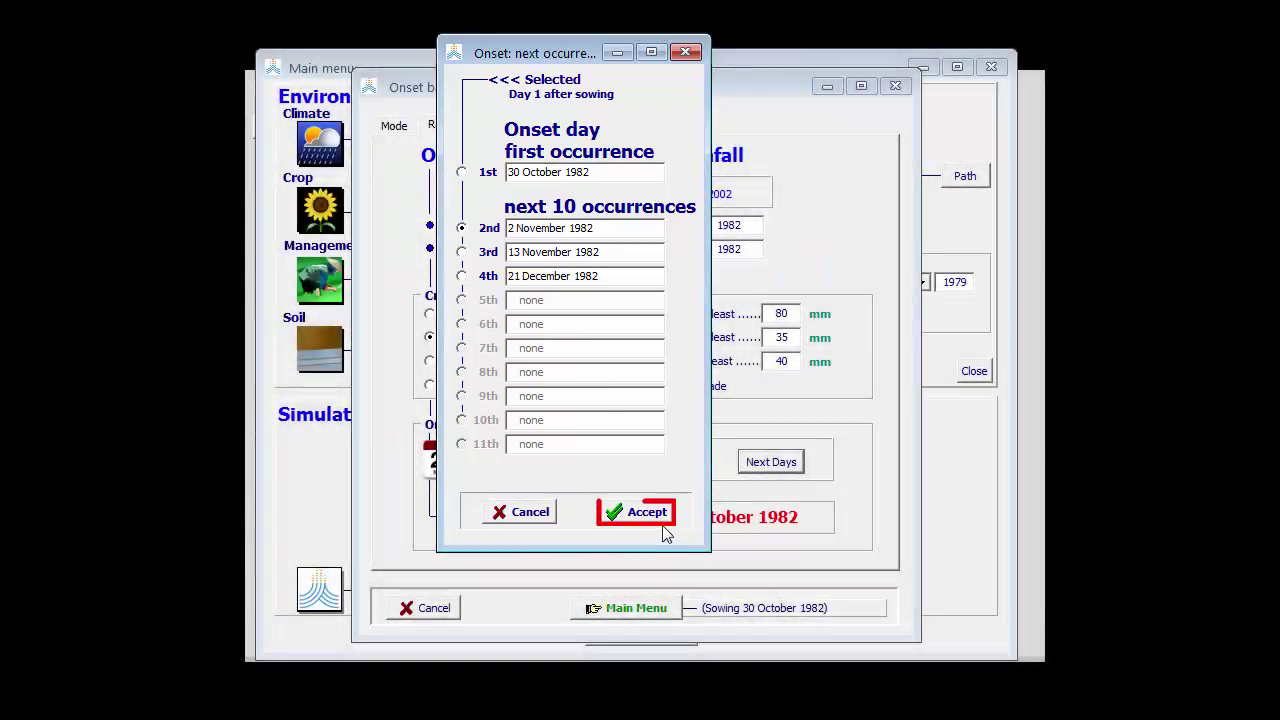
left_click(648, 514)
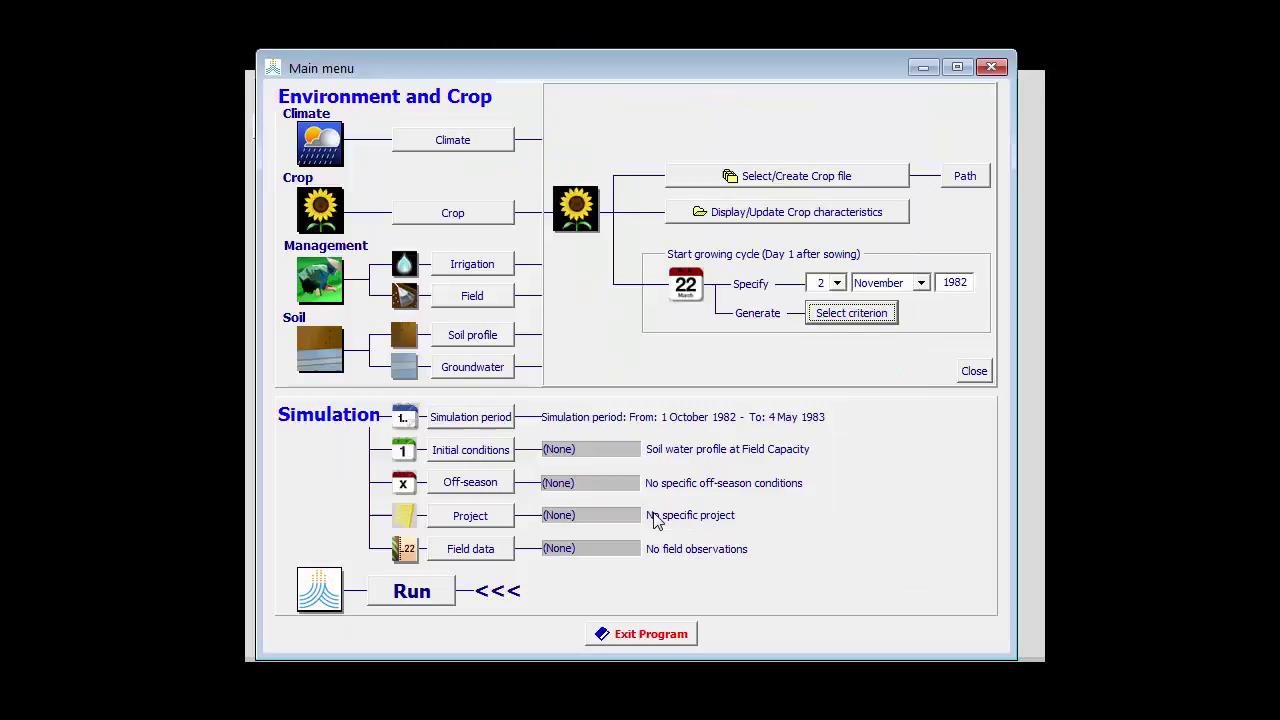